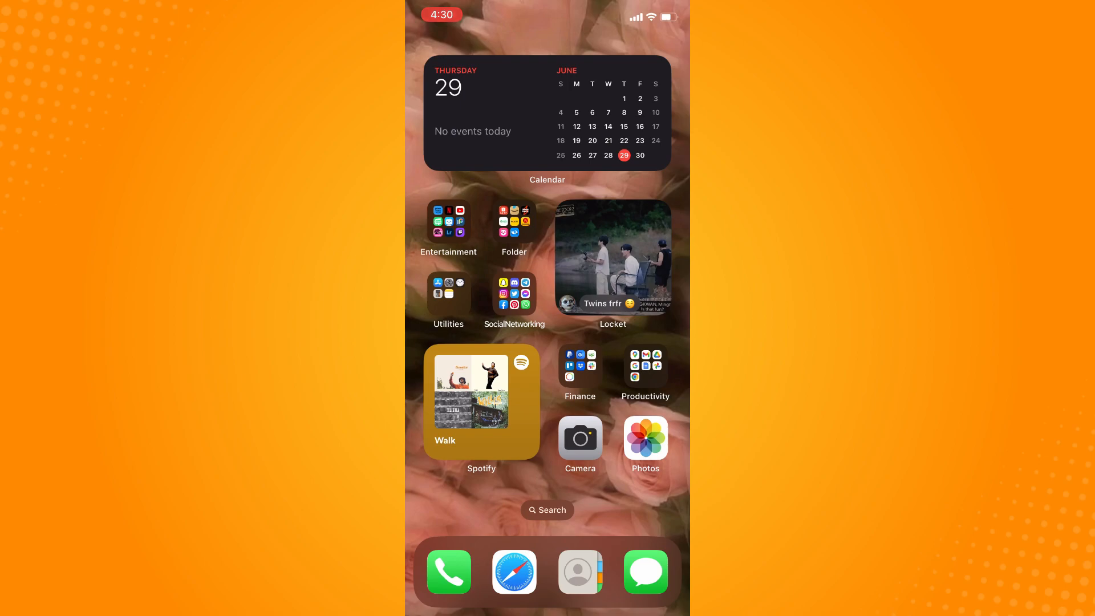
# Launch WhatsApp from the SocialNetworking folder and return to the Chats list
pyautogui.click(514, 293)
pyautogui.click(612, 372)
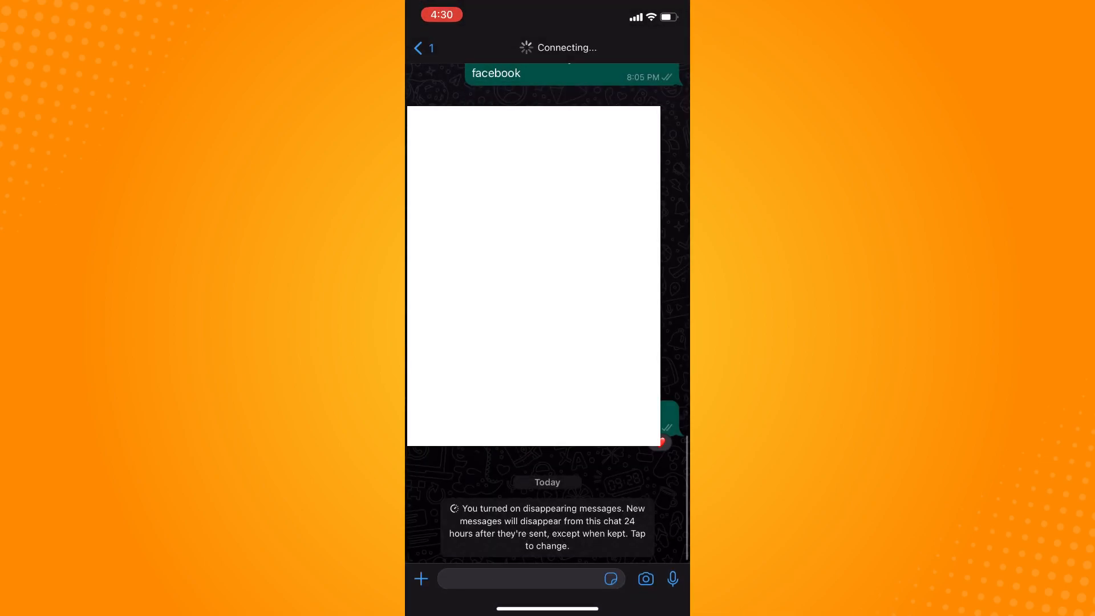
pyautogui.click(425, 46)
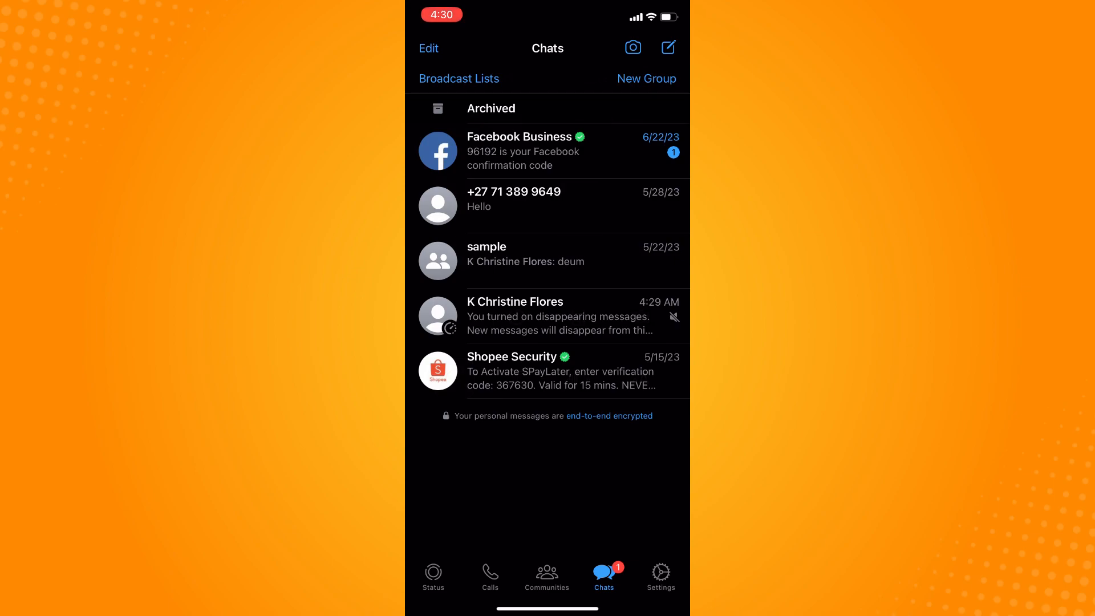
pyautogui.scroll(2, 548, 257)
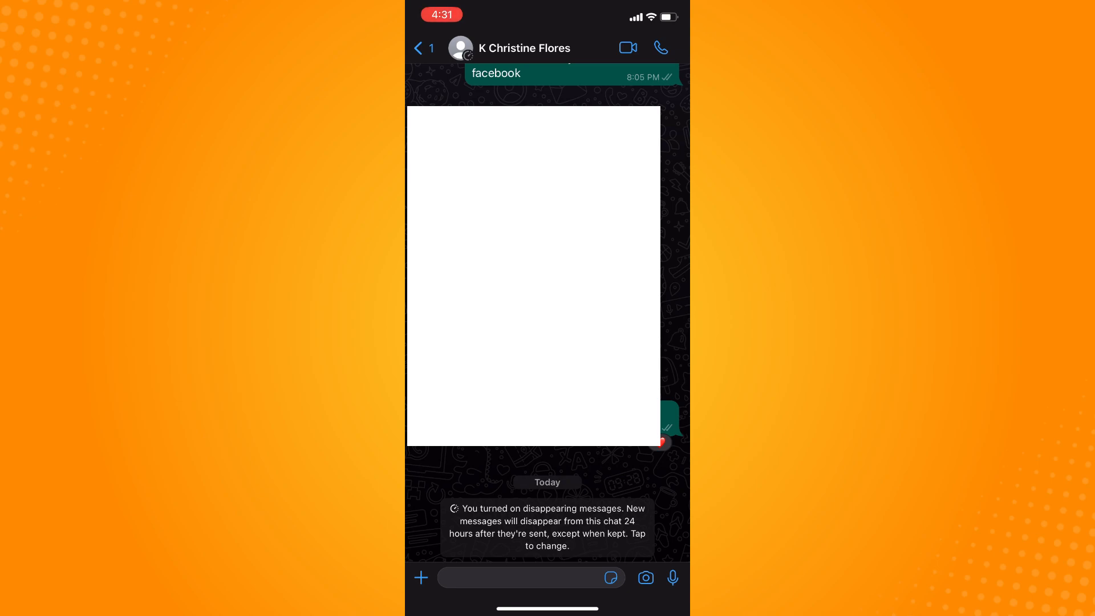
pyautogui.click(524, 48)
pyautogui.scroll(-3, 548, 386)
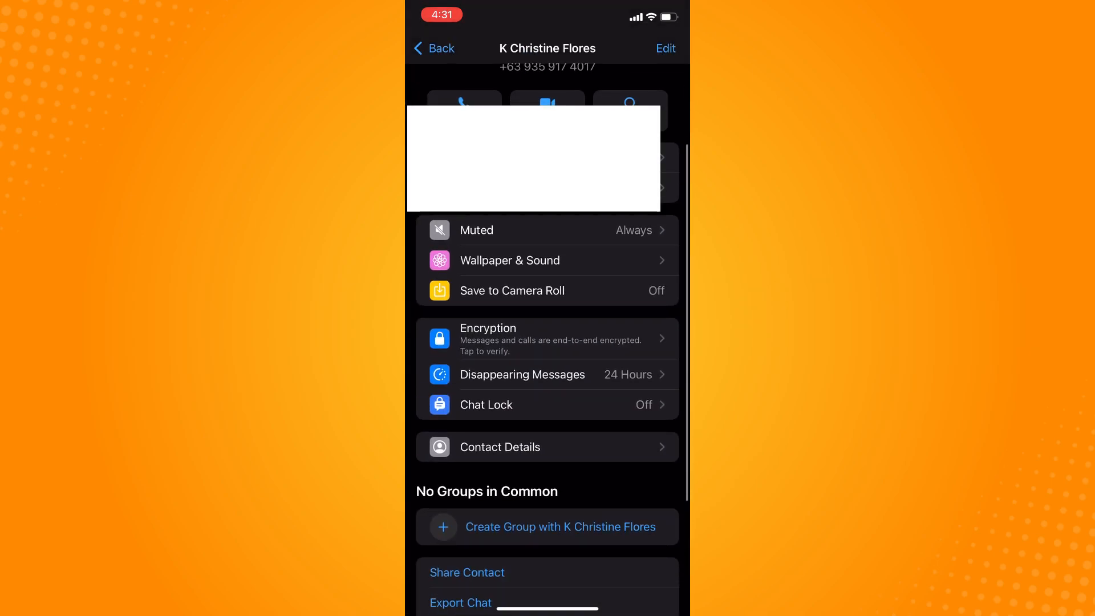
pyautogui.scroll(3, 548, 386)
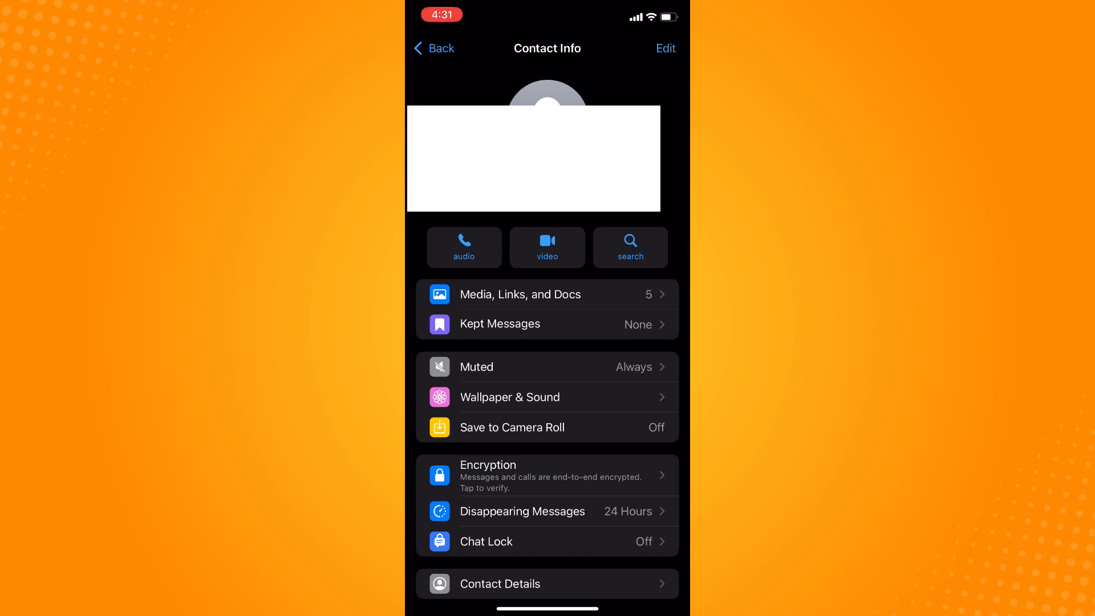
pyautogui.scroll(-3, 548, 385)
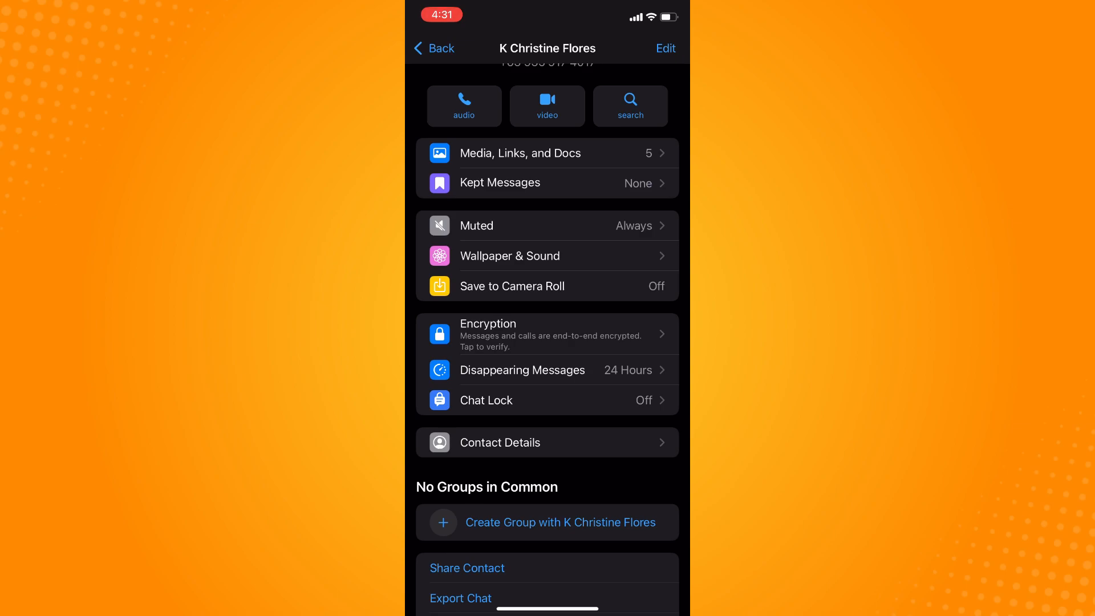
pyautogui.click(522, 370)
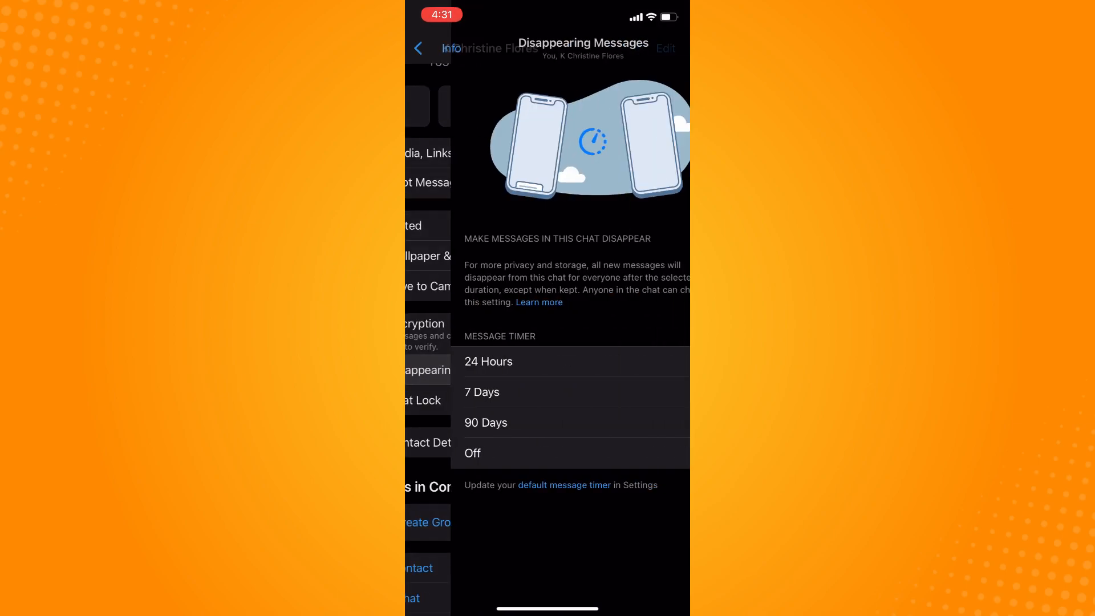
pyautogui.click(548, 452)
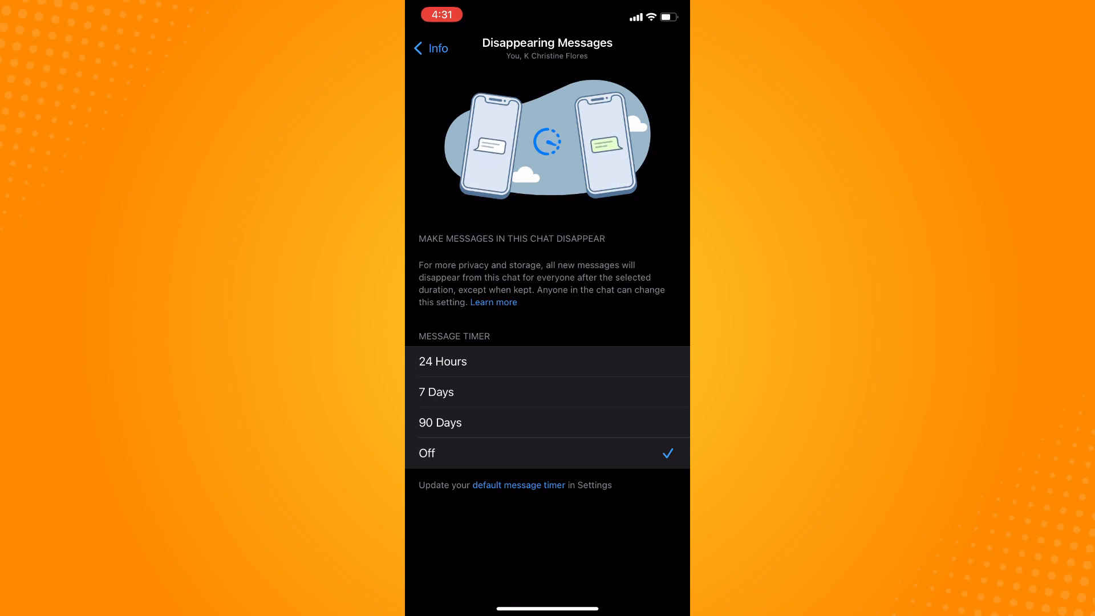
# Set the default message timer for new chats to Off and return to contact info
pyautogui.click(519, 485)
pyautogui.click(427, 225)
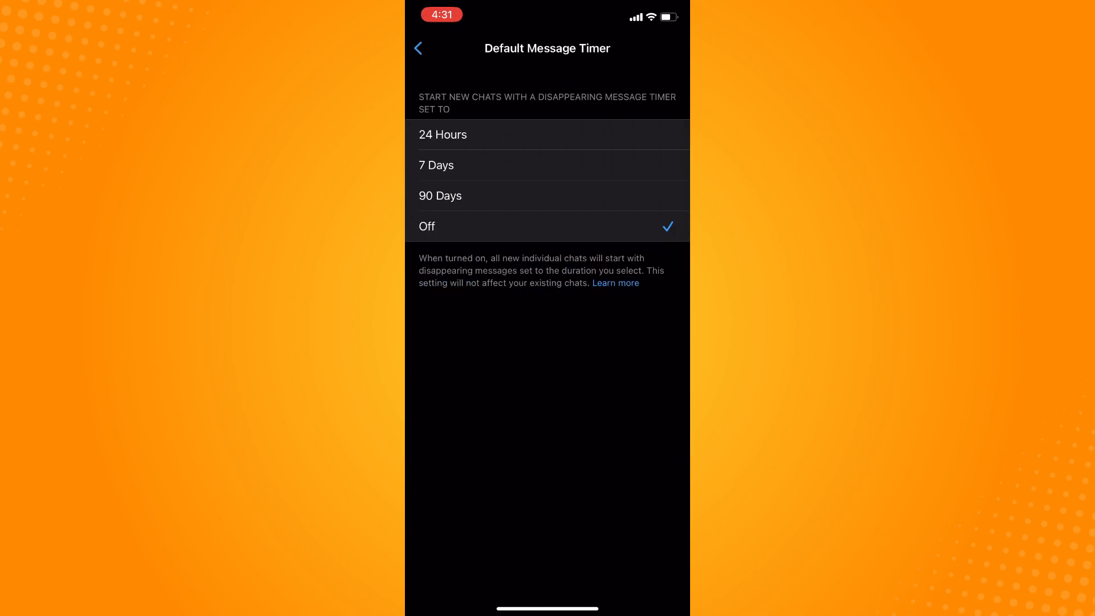
pyautogui.click(417, 49)
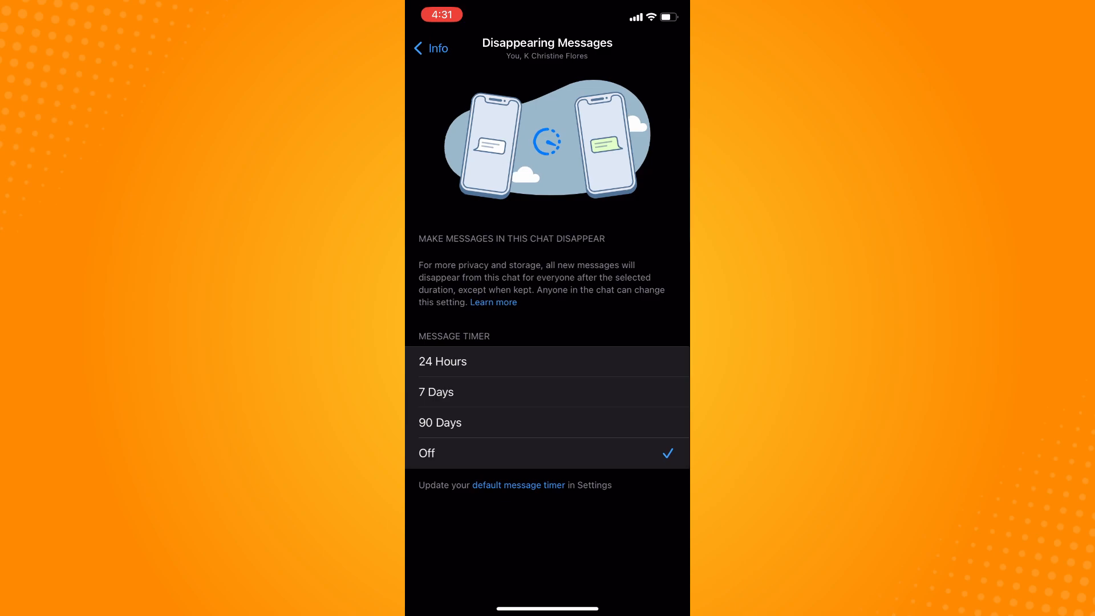
pyautogui.click(423, 49)
pyautogui.click(434, 48)
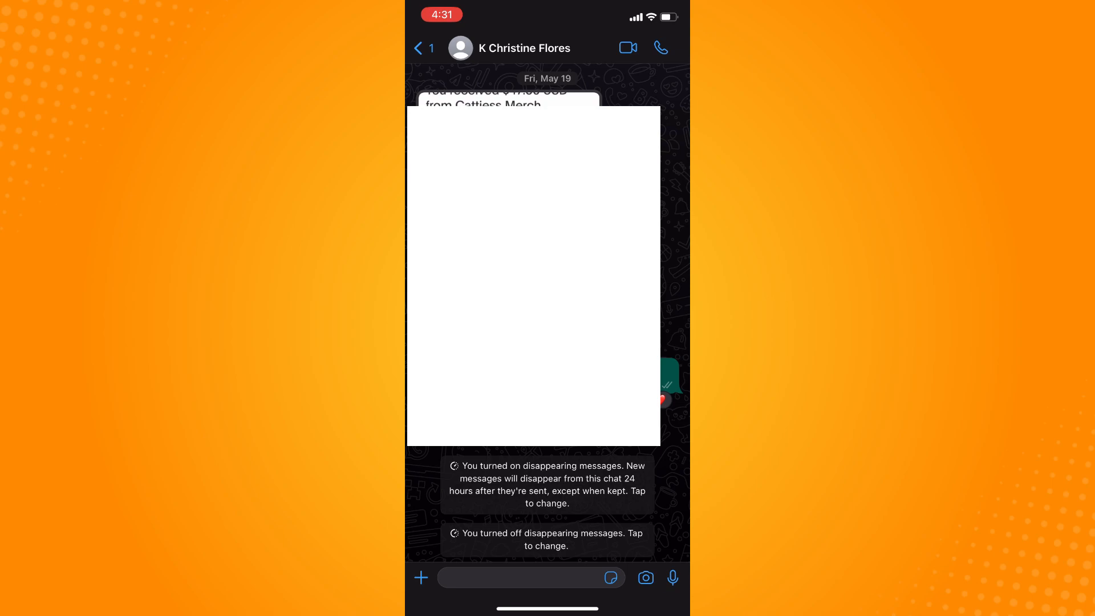
# Leave WhatsApp for the home screen and bring up Control Center
pyautogui.moveTo(548, 609); pyautogui.dragTo(548, 385)
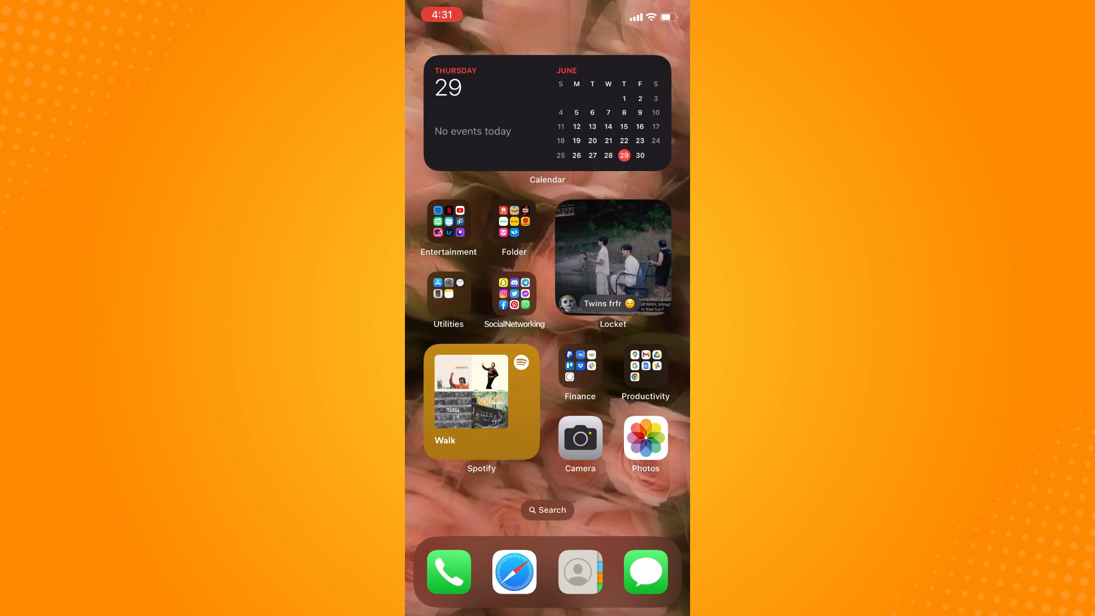
pyautogui.moveTo(667, 10); pyautogui.dragTo(664, 256)
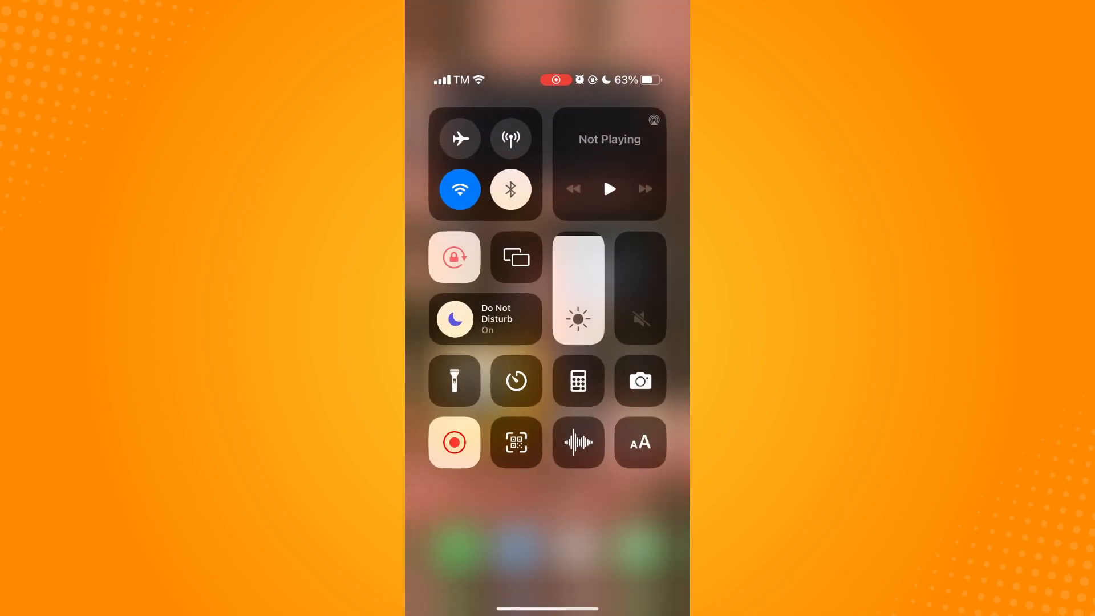